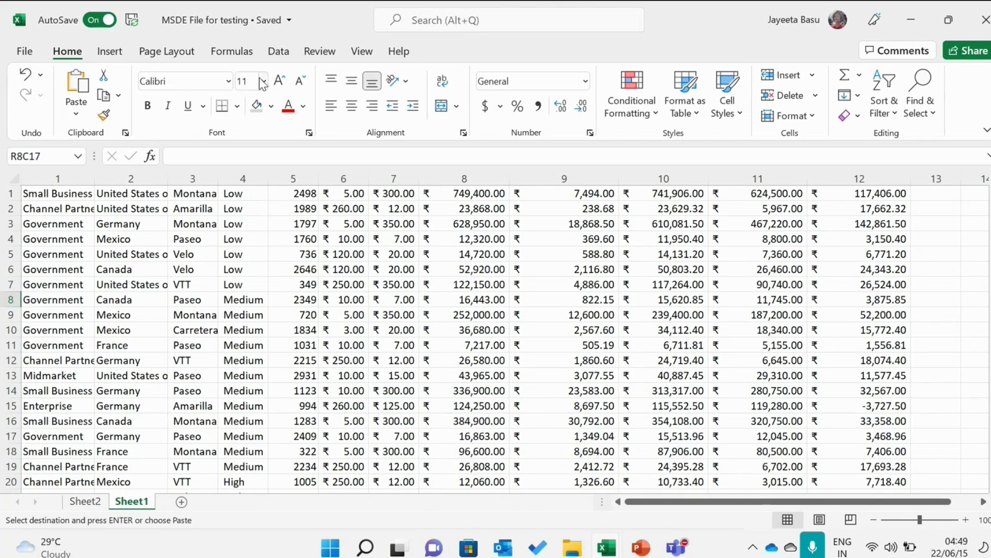
- Check how Sheet1 divides into pages in Page Break Preview and return to Normal view
left_click(360, 55)
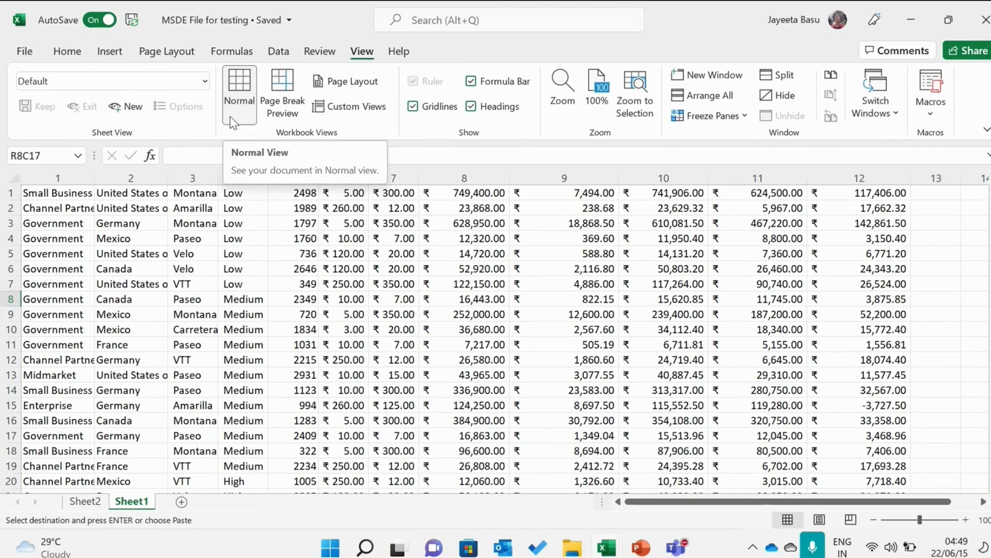
left_click(285, 111)
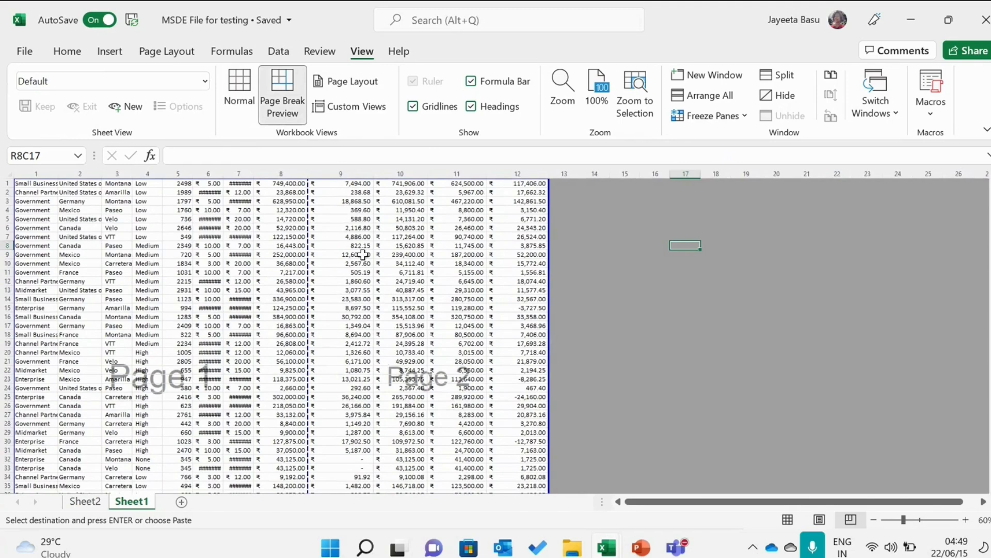
left_click(230, 107)
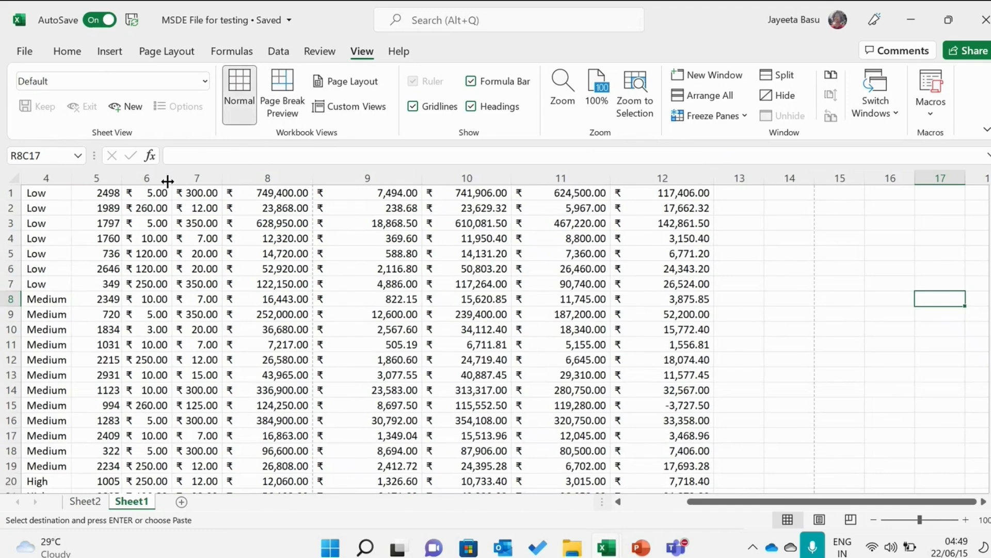
- Widen columns 5, 6 and 7 of Sheet1
left_click_drag(167, 180, 319, 176)
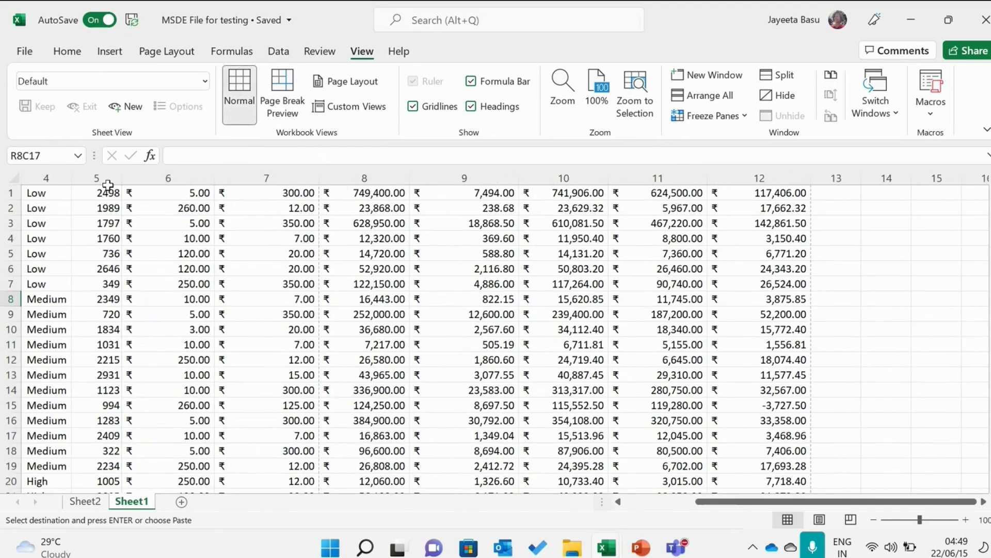
left_click_drag(122, 178, 144, 181)
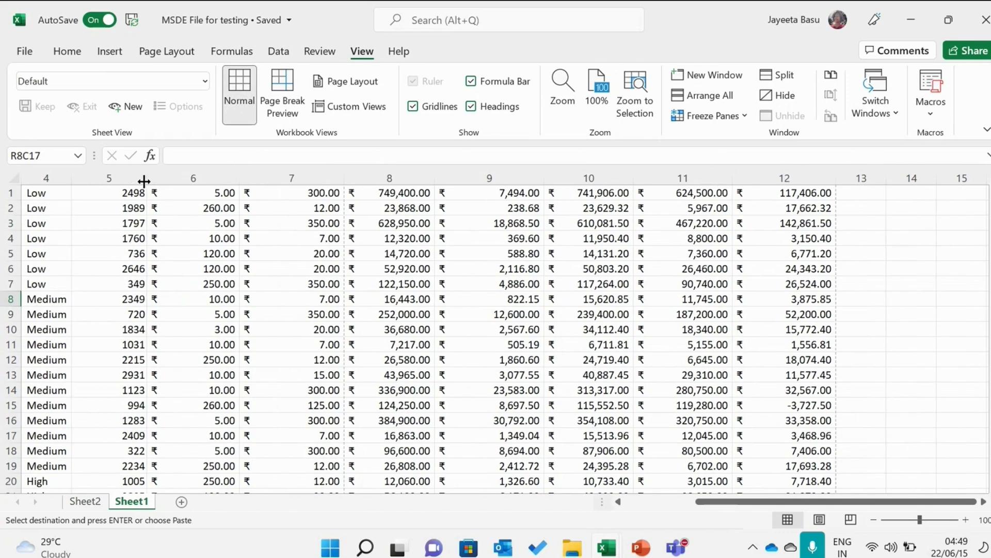
- Show Sheet1 in Page Break Preview and move the vertical page break to between columns 6 and 7
left_click(279, 77)
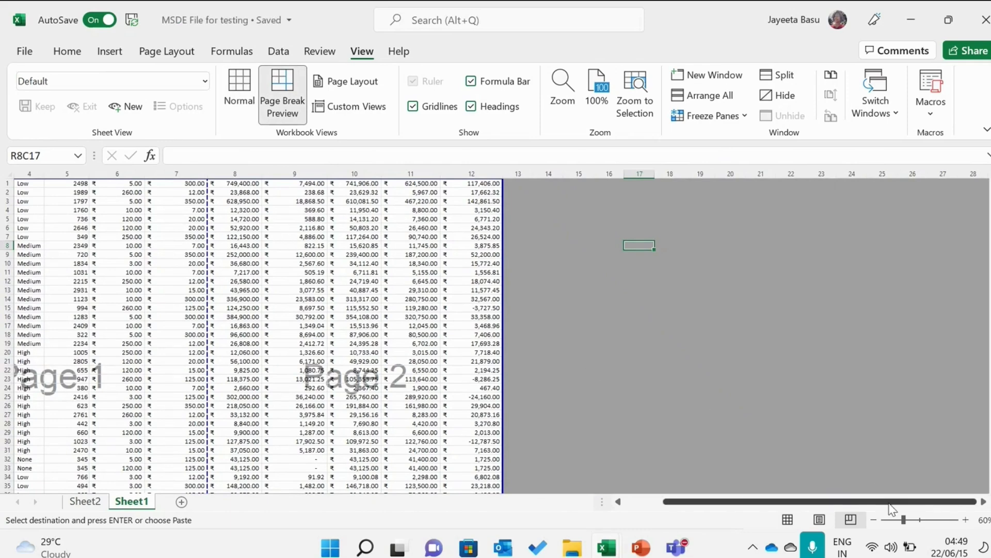
right_click(916, 517)
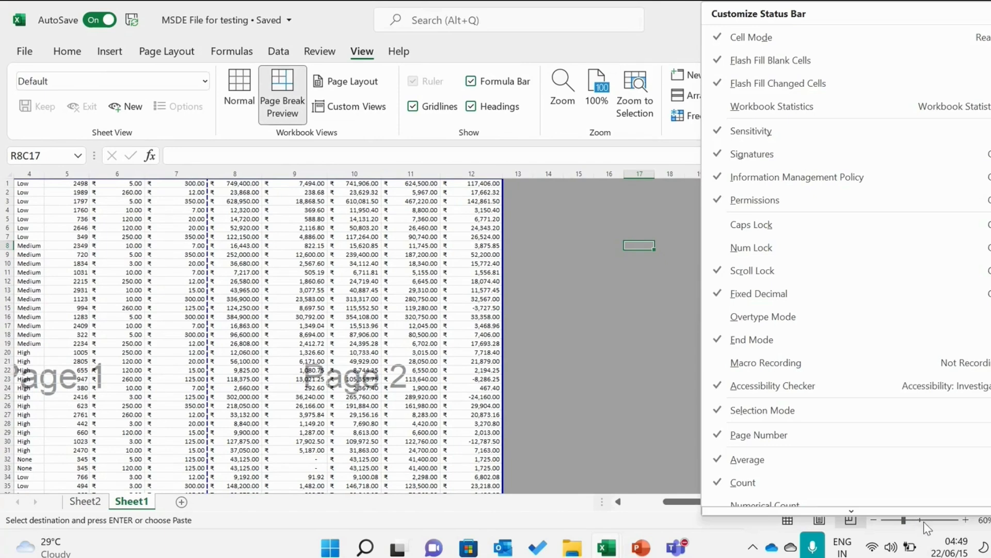
left_click(924, 522)
left_click(924, 522)
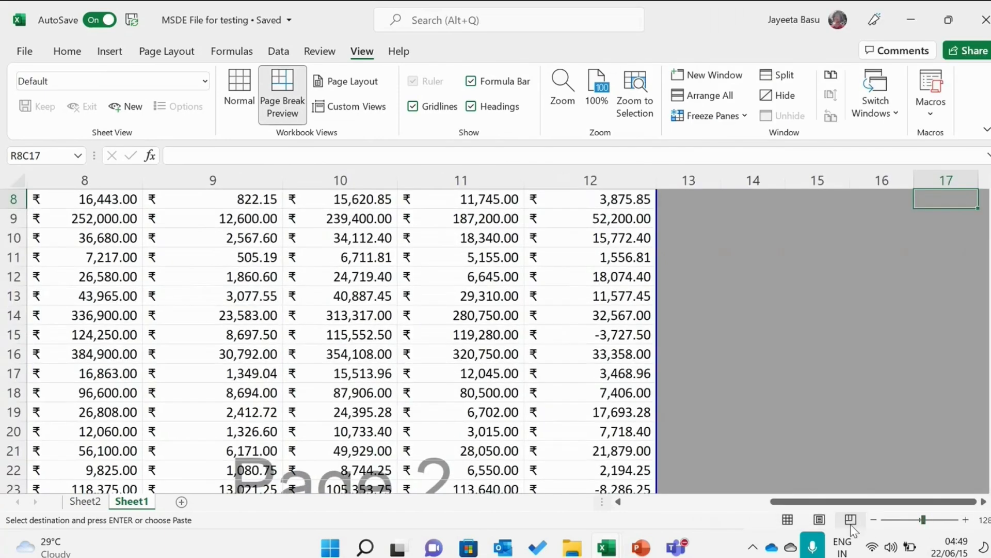
left_click(780, 502)
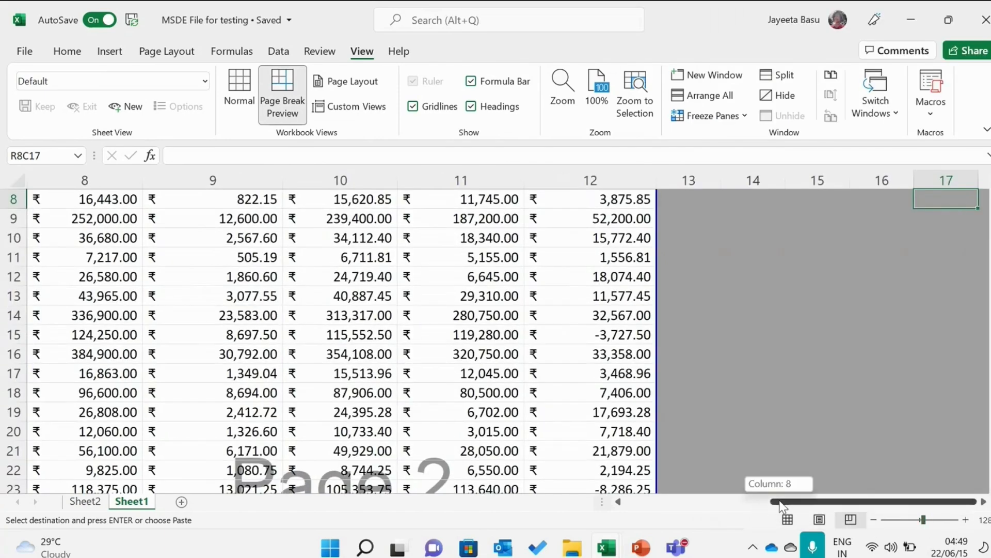
left_click_drag(780, 503, 645, 506)
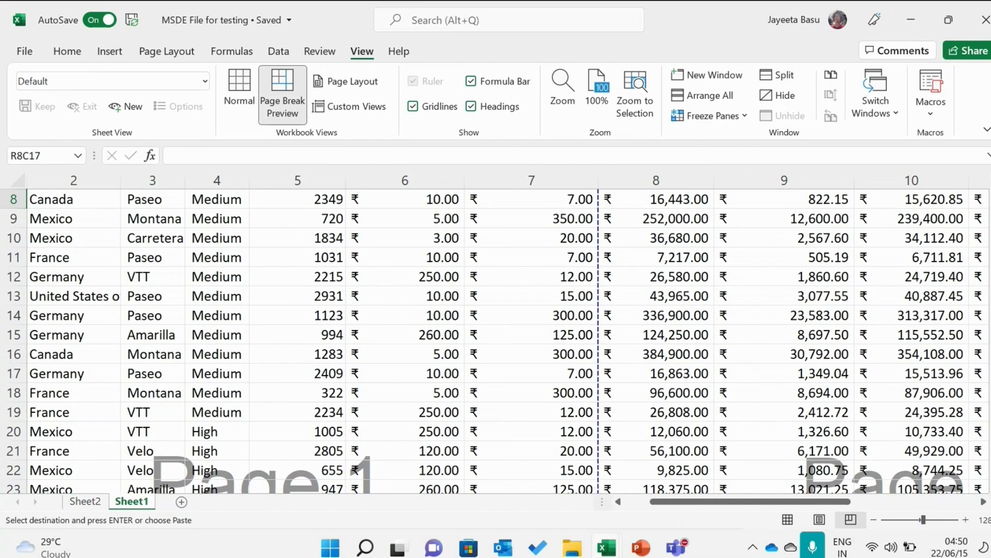
scroll(715, 247, "up", 3)
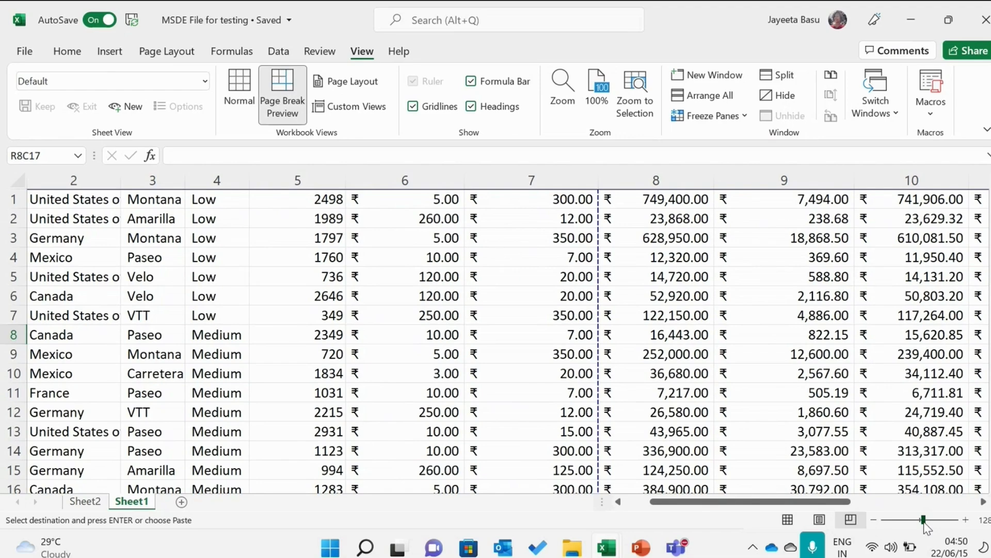
left_click_drag(924, 522, 903, 521)
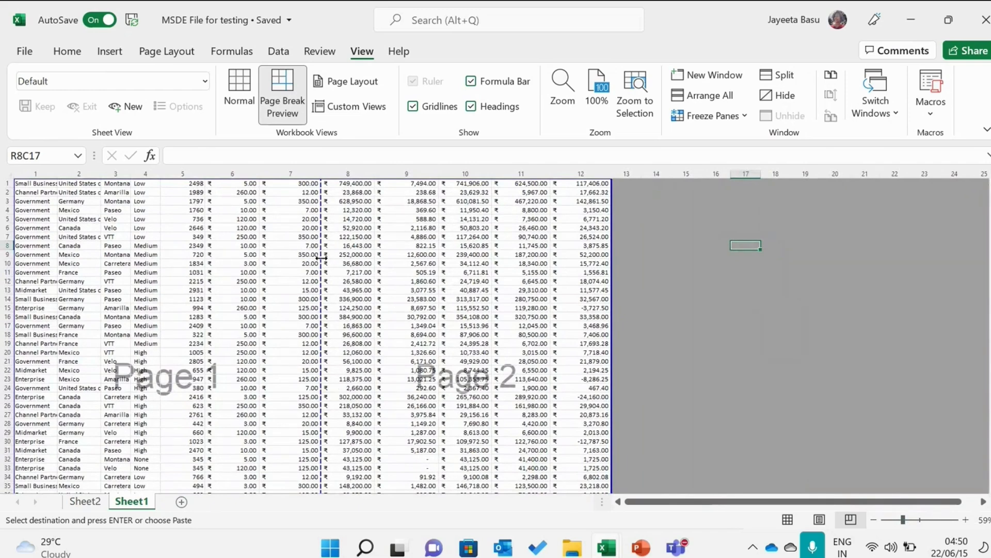
left_click_drag(321, 257, 235, 252)
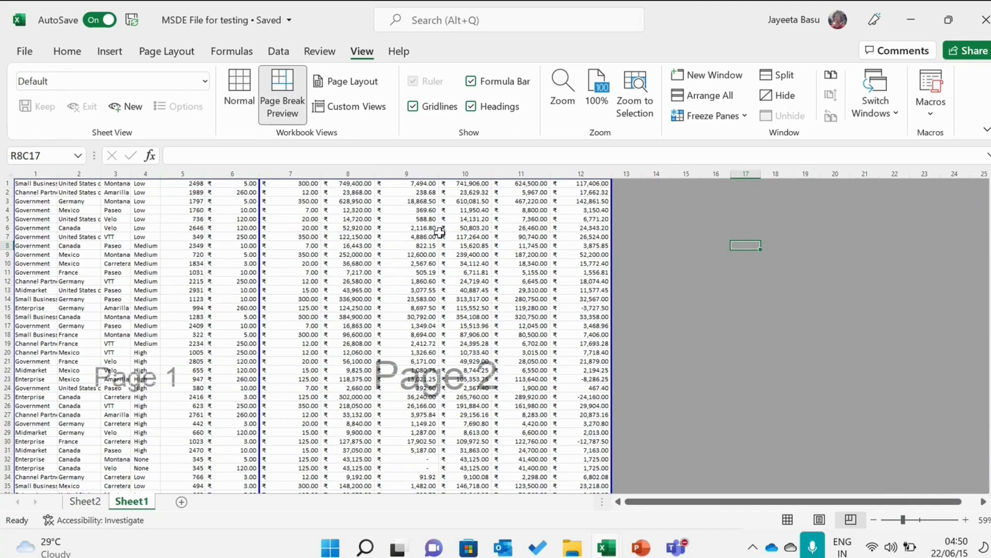
- Open the print settings and limit the printed pages to 1 to 1
left_click(33, 61)
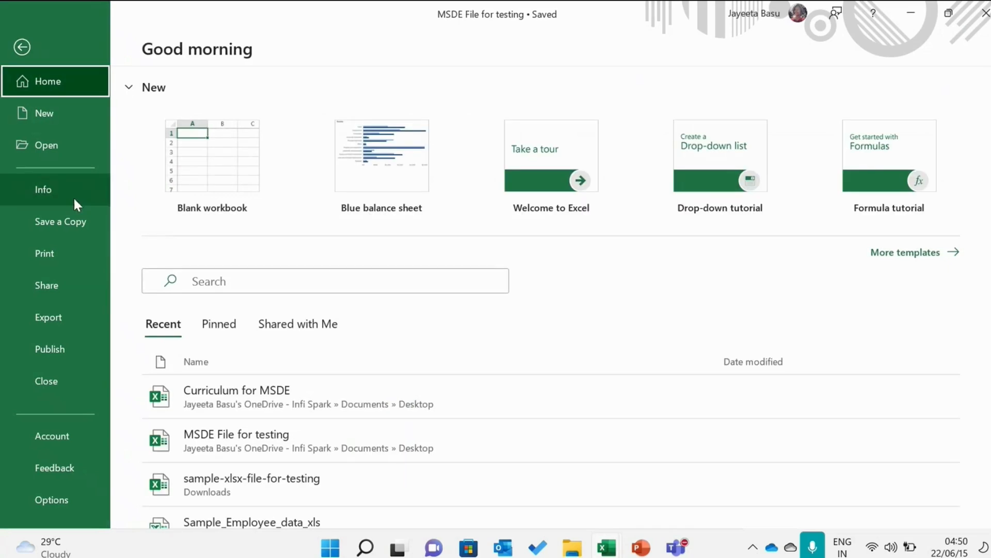
left_click(86, 257)
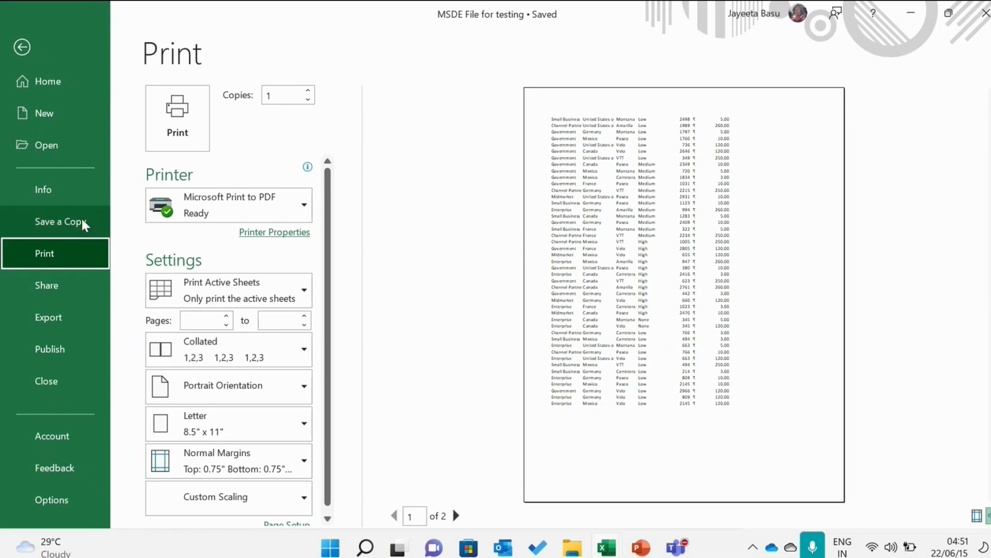
left_click(227, 315)
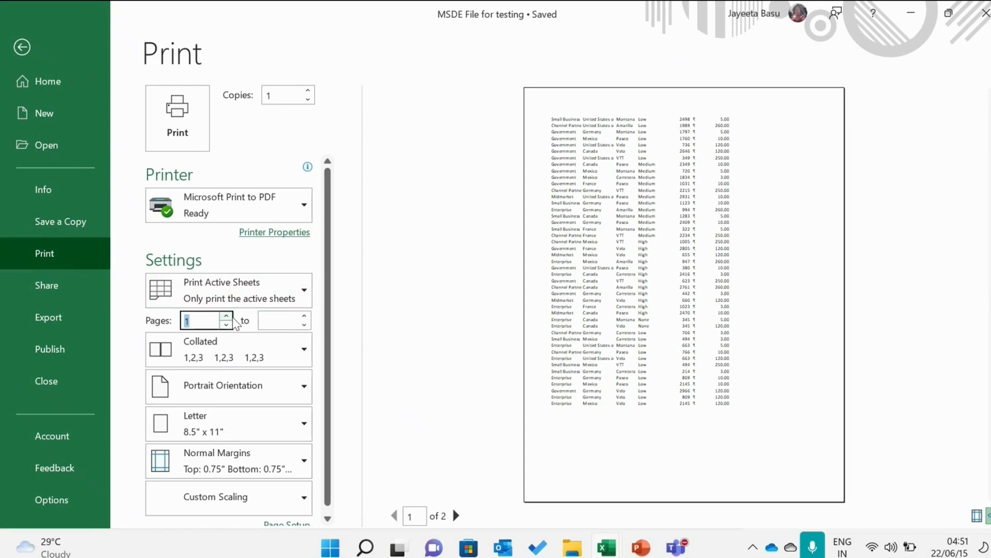
left_click(304, 316)
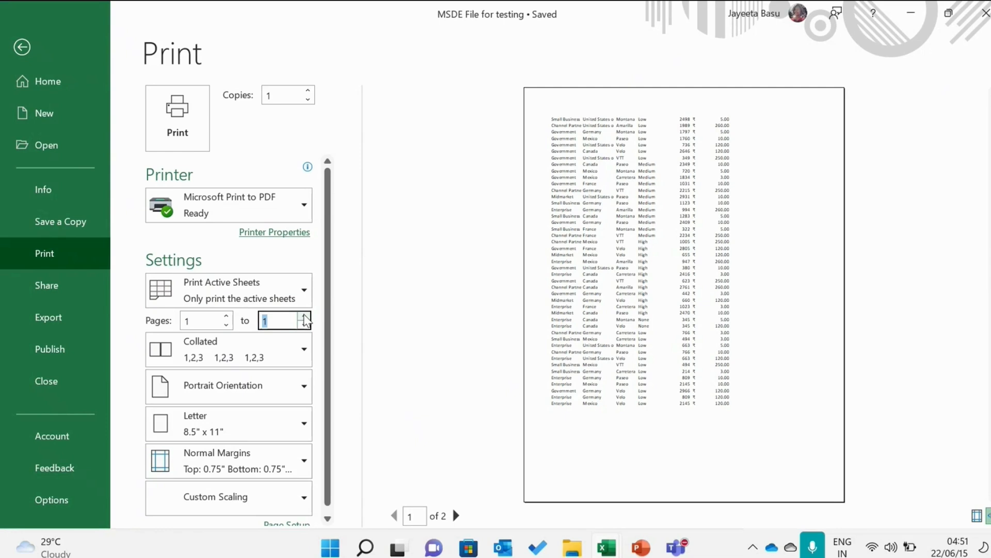
left_click(474, 374)
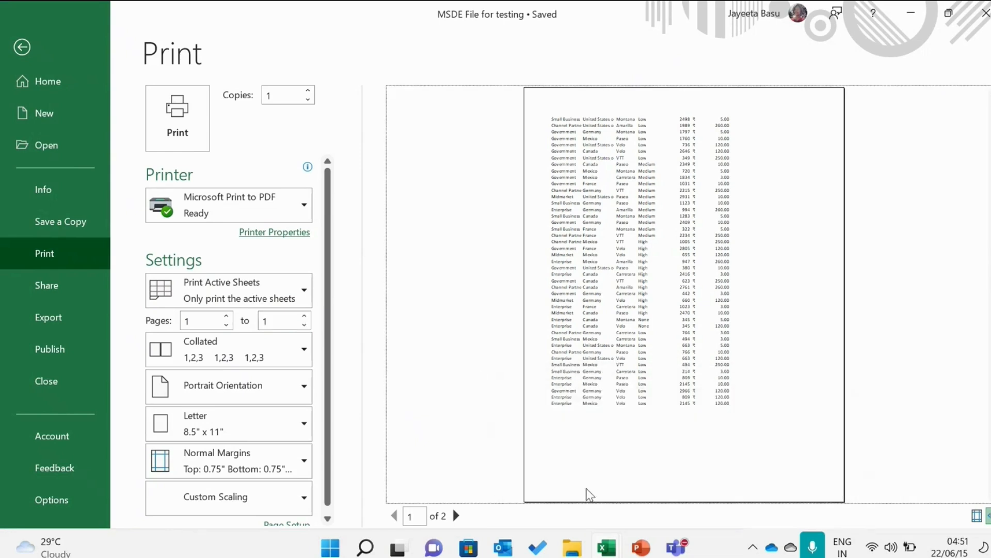
- Examine page 2 and page 1 in the print preview and return to the worksheet
left_click(456, 515)
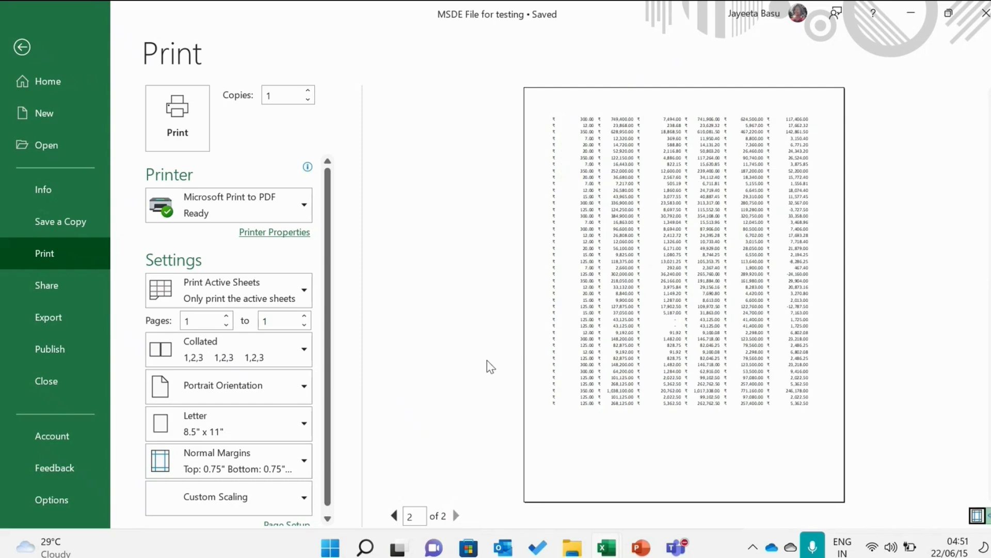
left_click(393, 516)
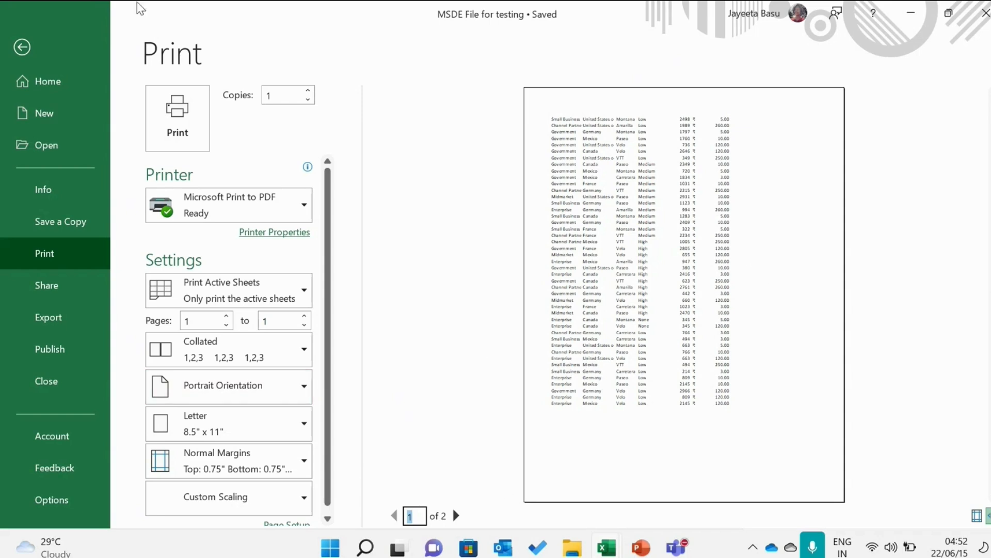
left_click(21, 48)
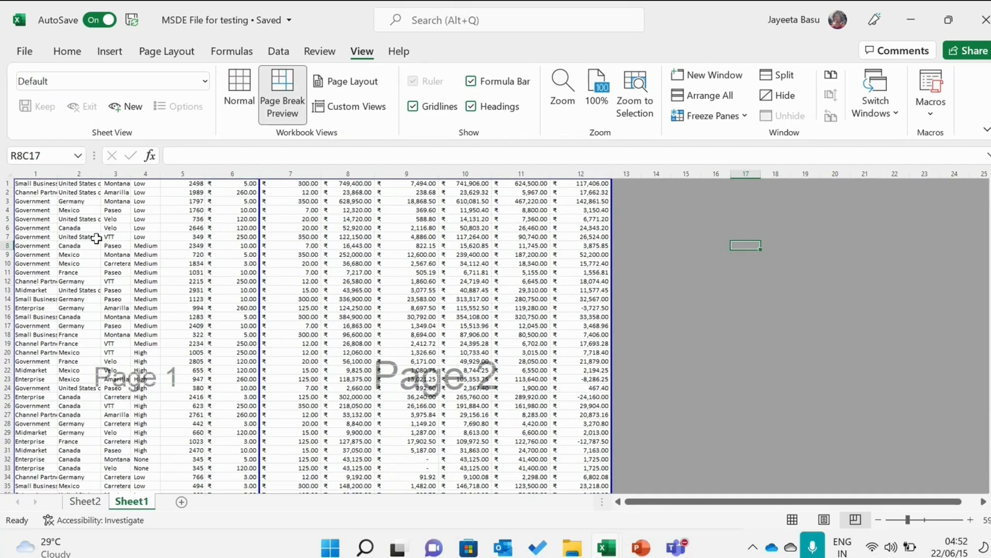
- Shrink the print area of Sheet1 so that it ends after column 9
left_click(635, 504)
left_click_drag(607, 371, 550, 387)
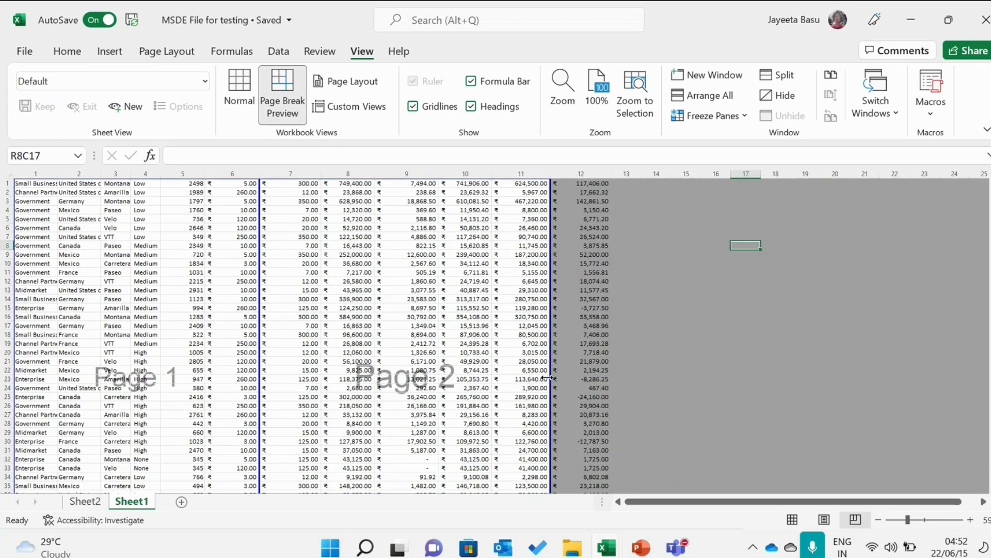
left_click_drag(549, 379, 456, 360)
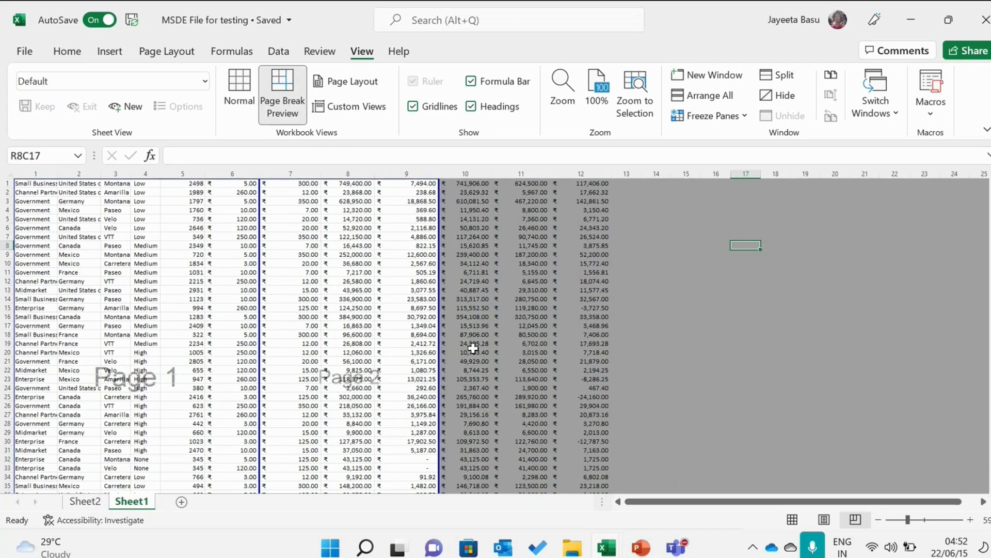
left_click(740, 317)
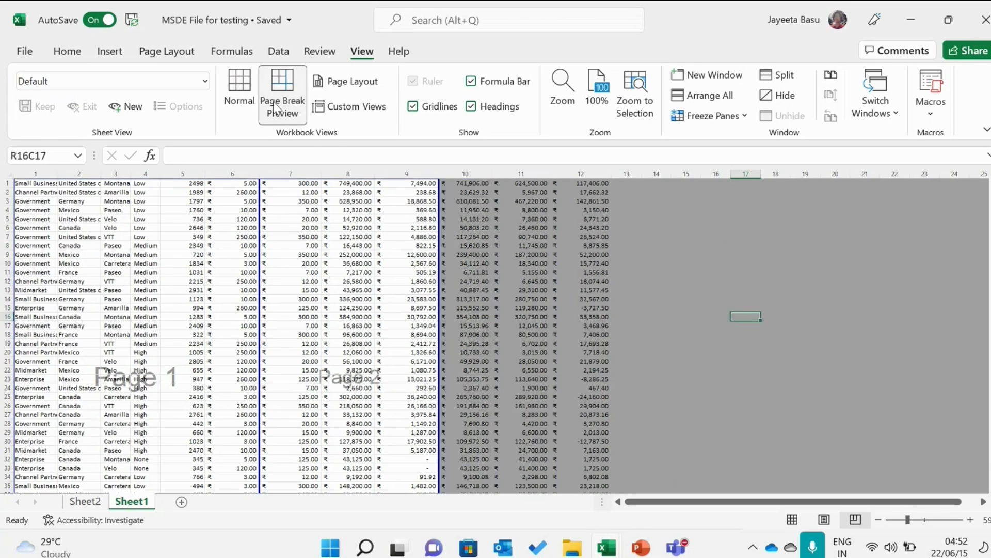
- In Page Break Preview, extend the print area through column 12 and move the vertical page break to between columns 8 and 9
left_click(235, 103)
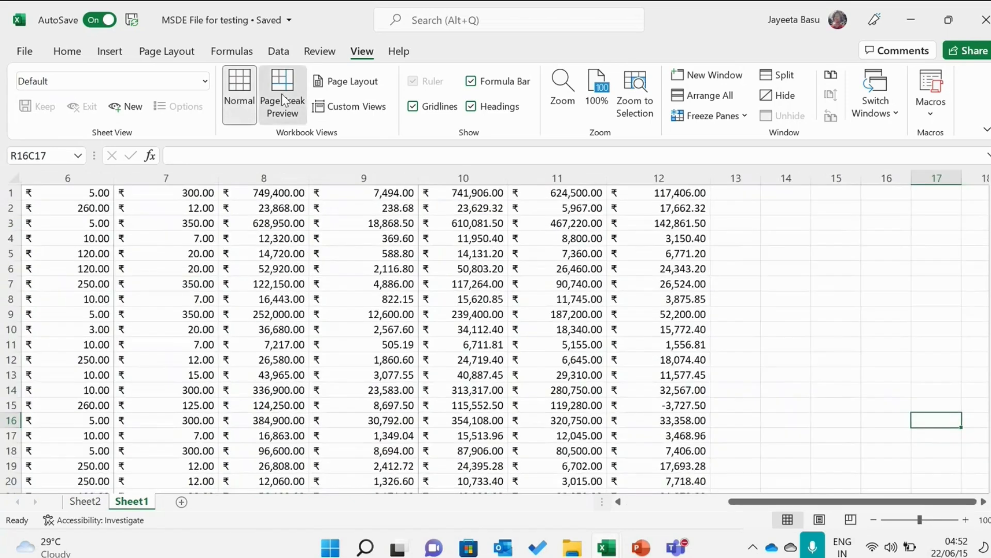
left_click(282, 99)
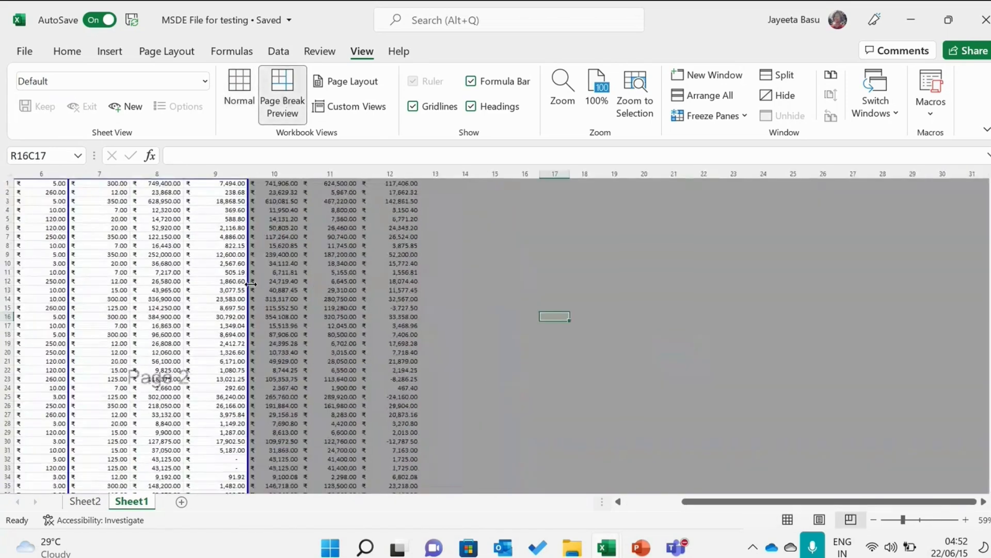
left_click_drag(249, 285, 421, 308)
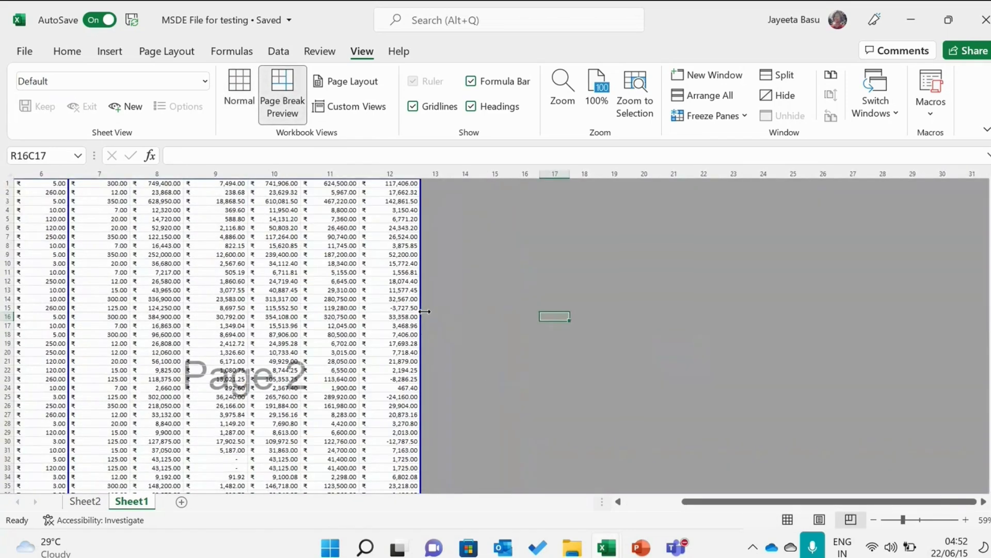
left_click_drag(66, 301, 199, 286)
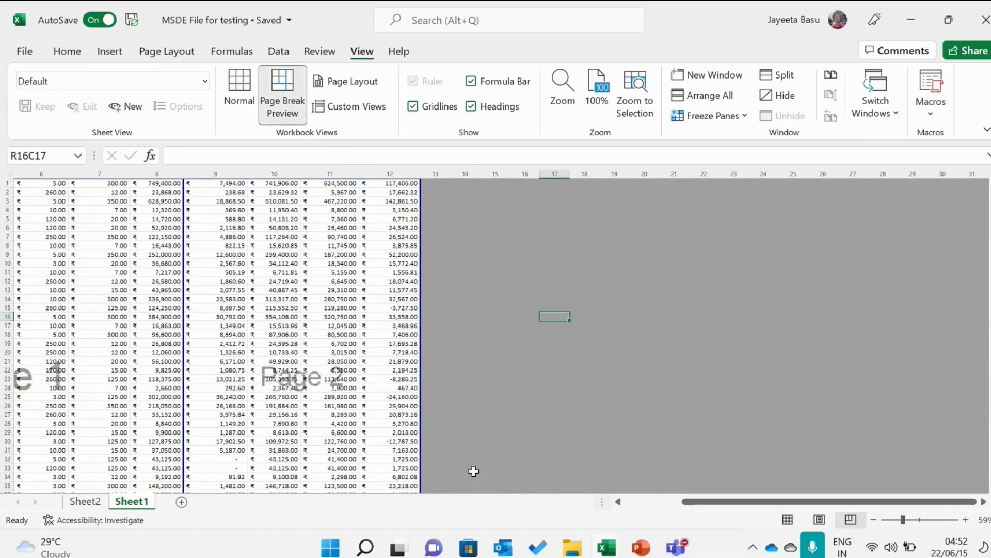
left_click_drag(691, 501, 612, 472)
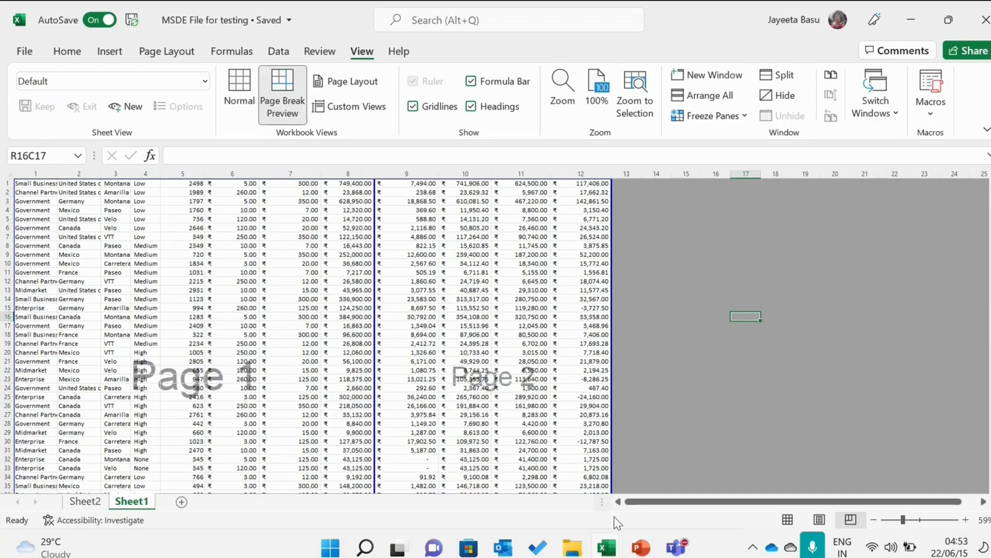
- Switch to the PowerPoint presentation and advance its slide show to the "Print a selection part only" slide
left_click(641, 548)
left_click(837, 520)
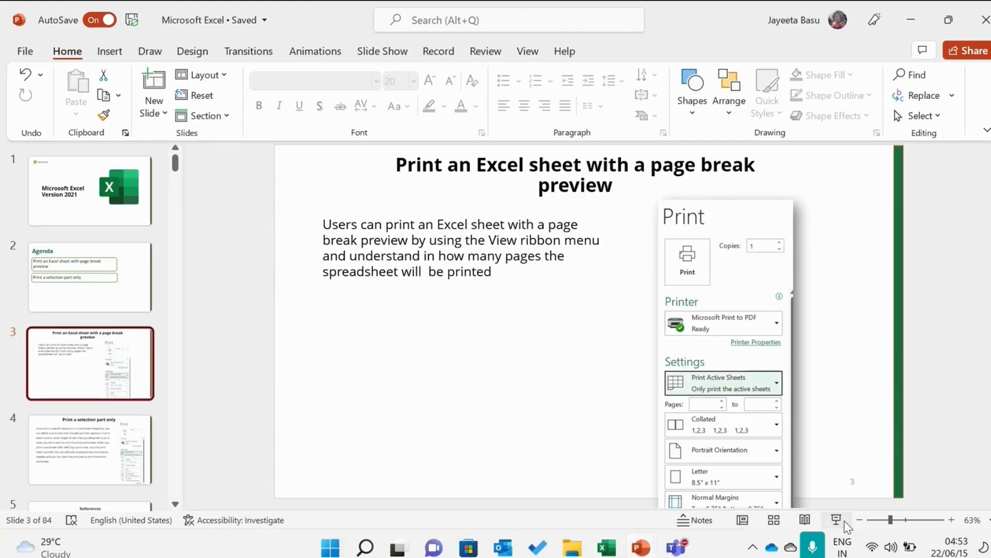
key("Right")
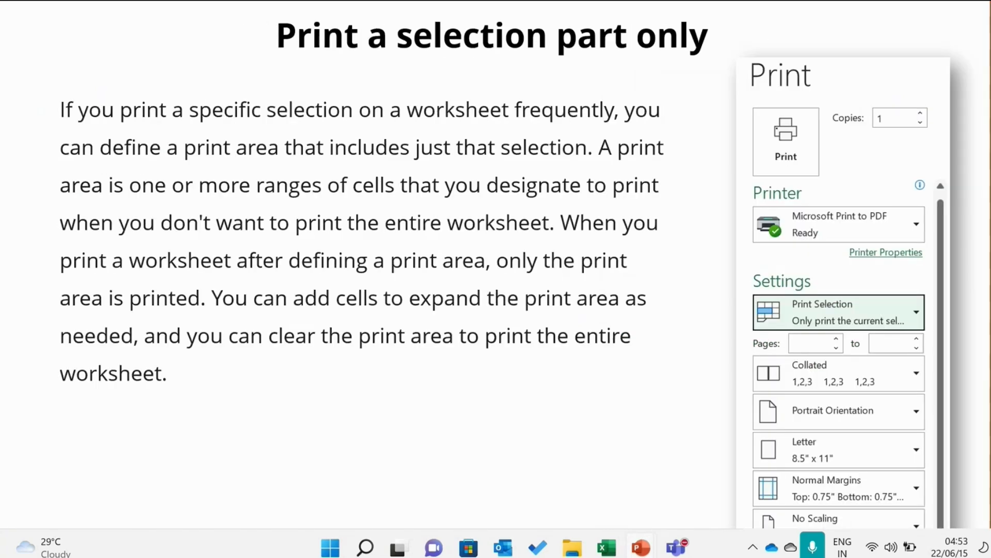
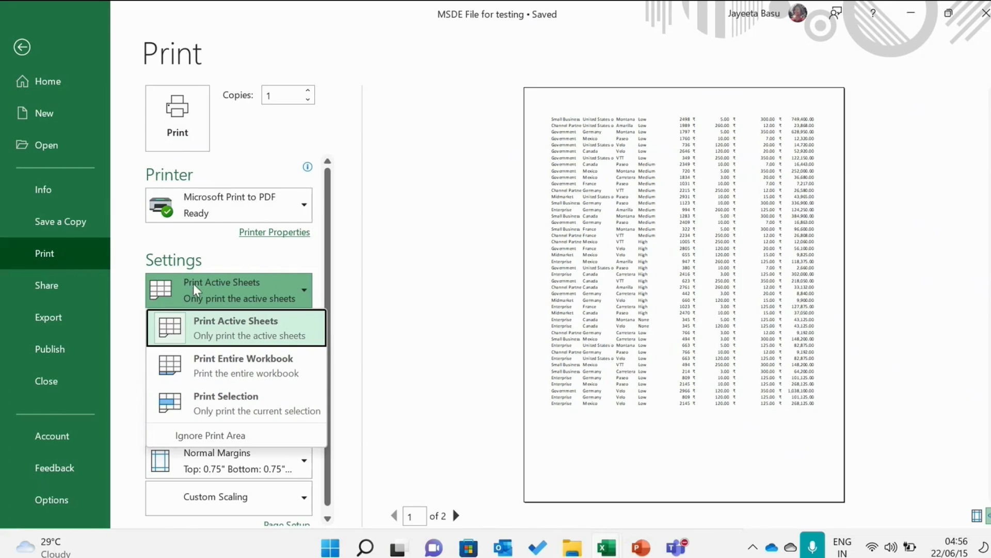
- Set the Excel print scope to Print Selection so that only the currently selected cells are printed
left_click(248, 292)
left_click(249, 296)
left_click(252, 412)
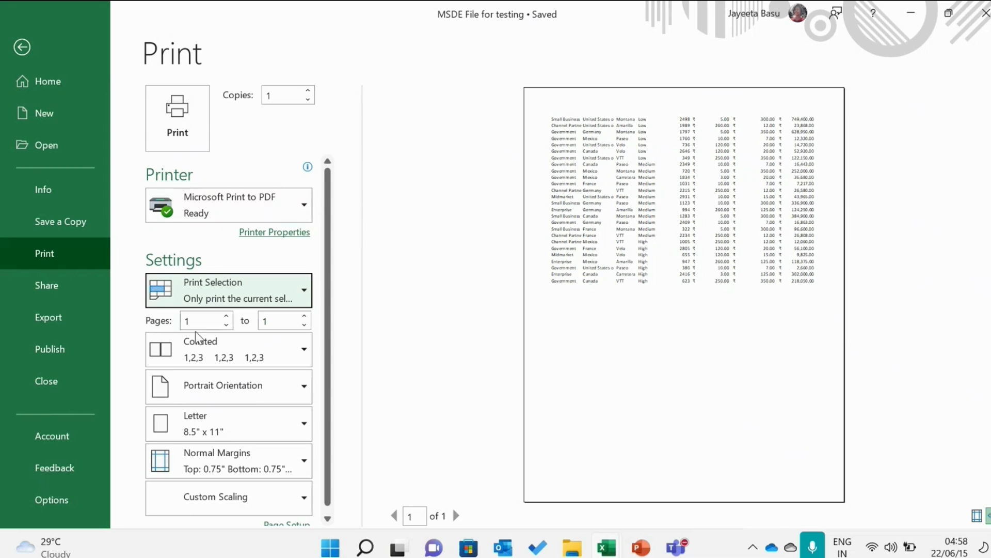
left_click(308, 301)
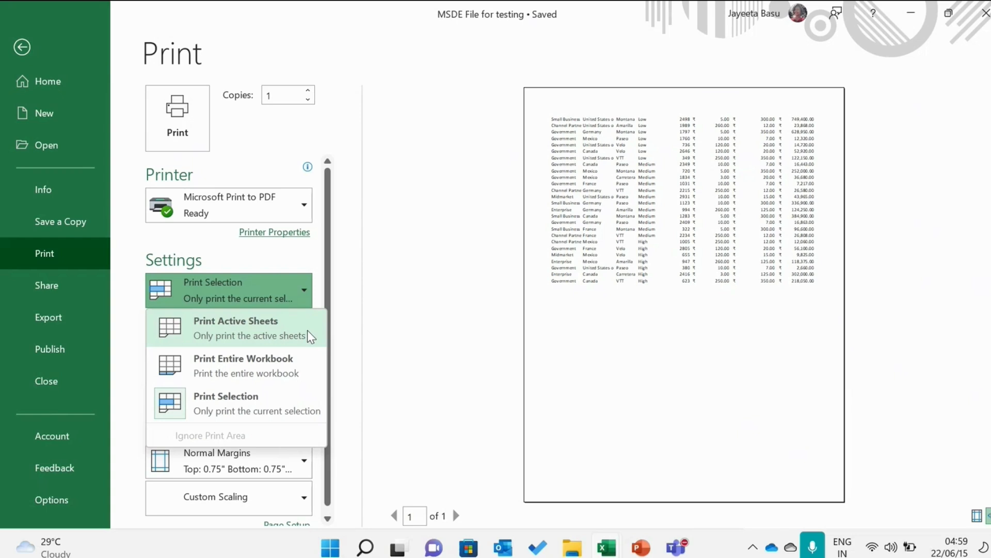
left_click(228, 265)
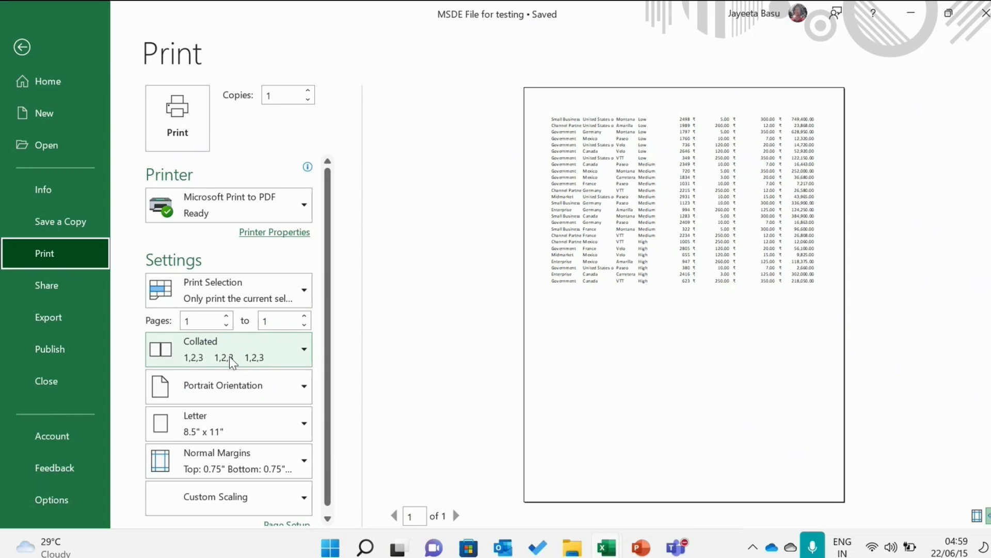
- Set the page orientation of the printout to Landscape Orientation
left_click(231, 385)
left_click(231, 385)
left_click(231, 385)
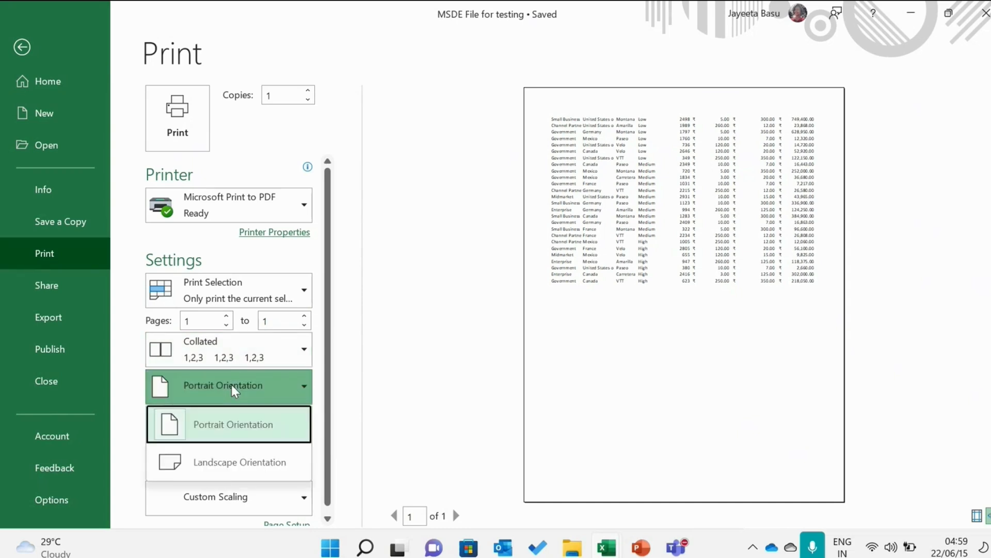
left_click(229, 477)
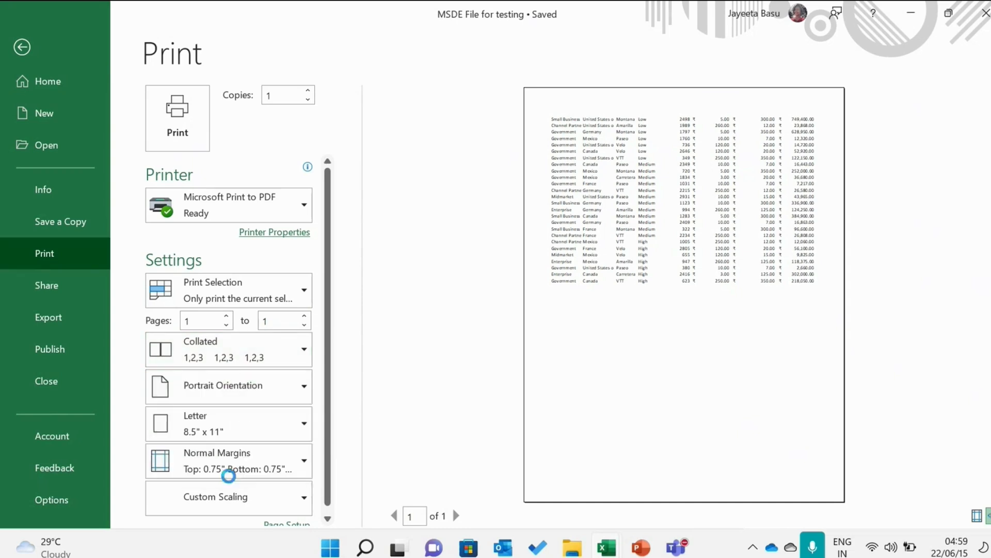
- View the available paper sizes and set the printout's page margins to Wide
left_click(225, 419)
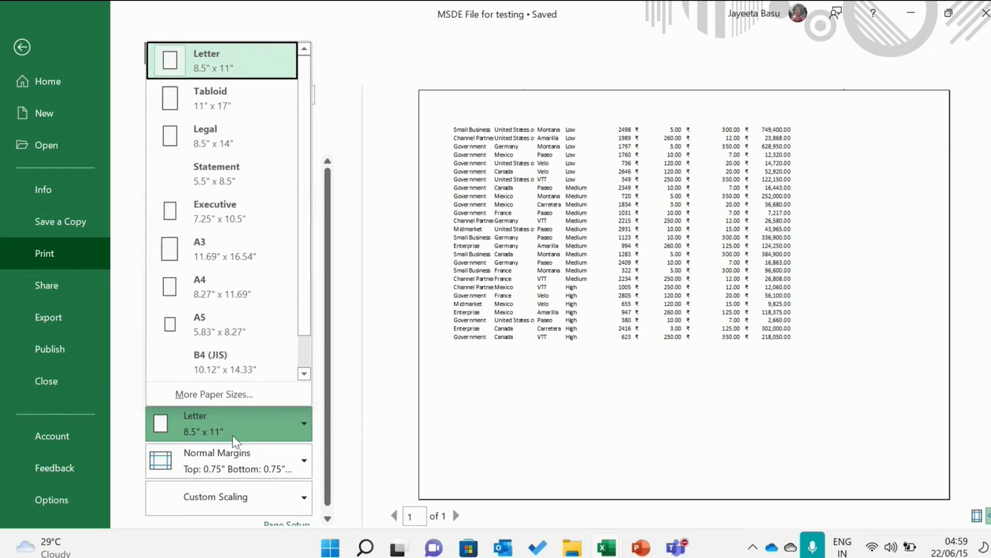
left_click(238, 457)
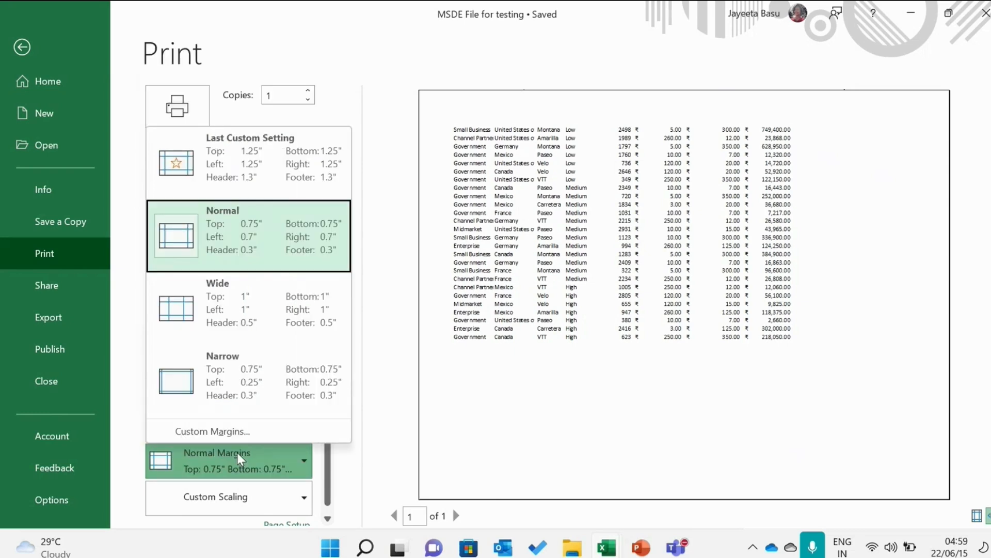
left_click(232, 301)
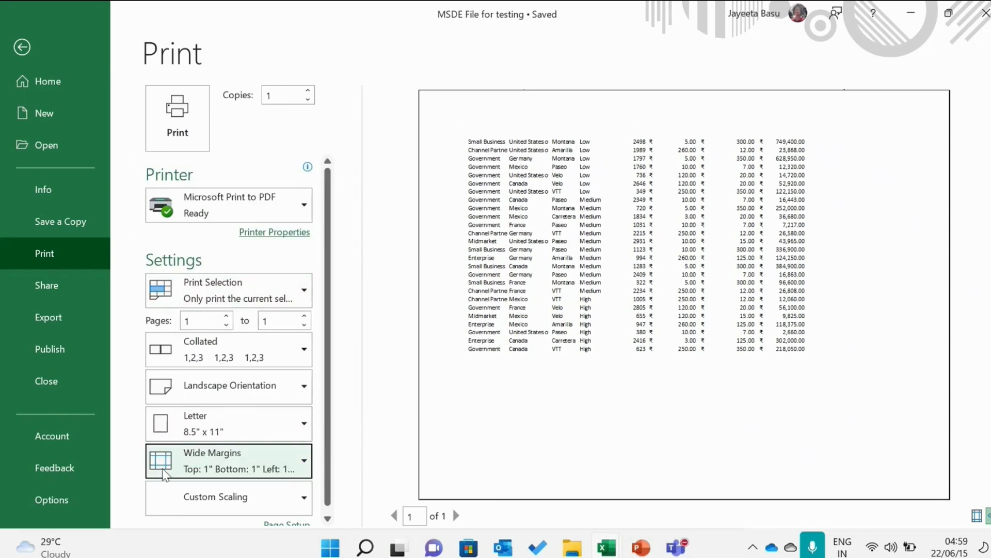
- Set the print scaling to Fit All Rows on One Page and switch to the PowerPoint presentation
left_click(191, 485)
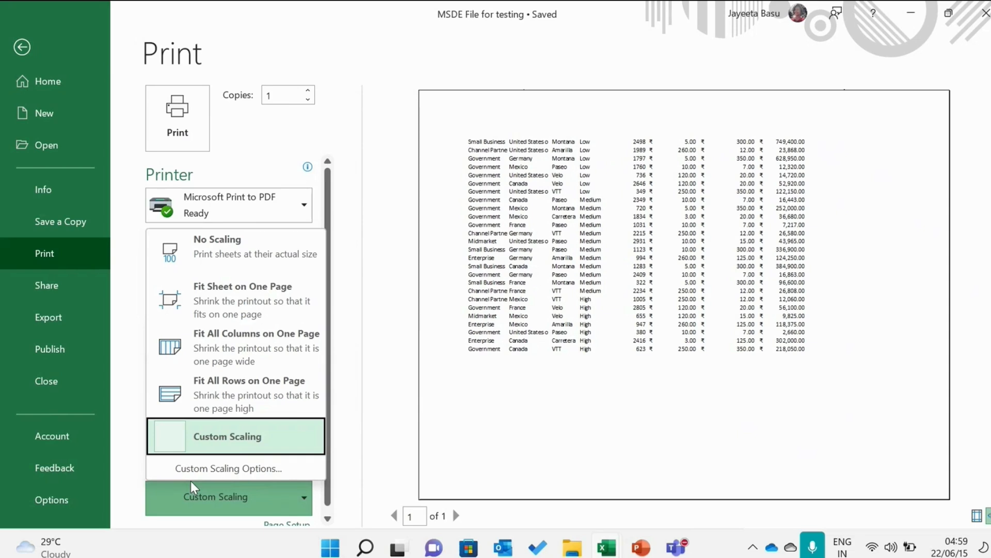
left_click(273, 394)
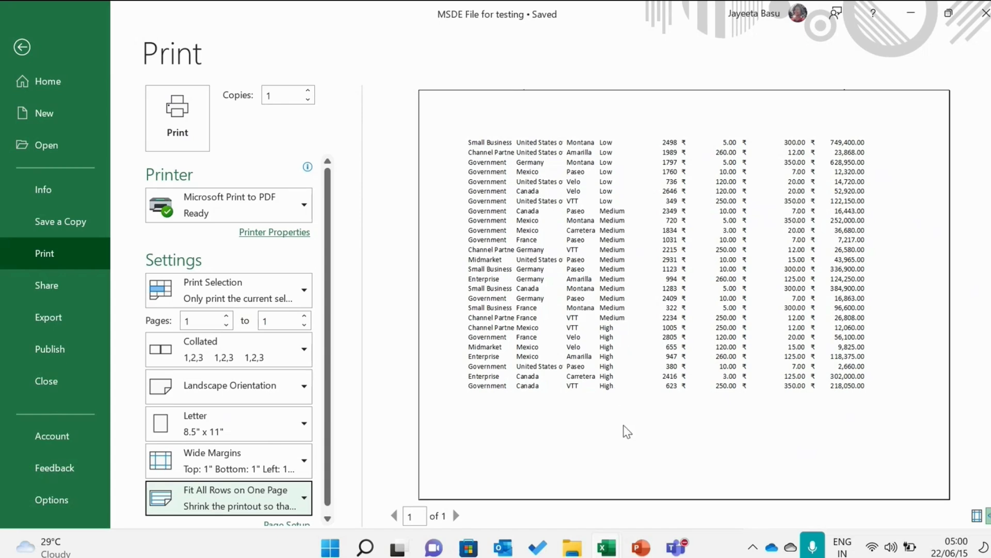
left_click(645, 549)
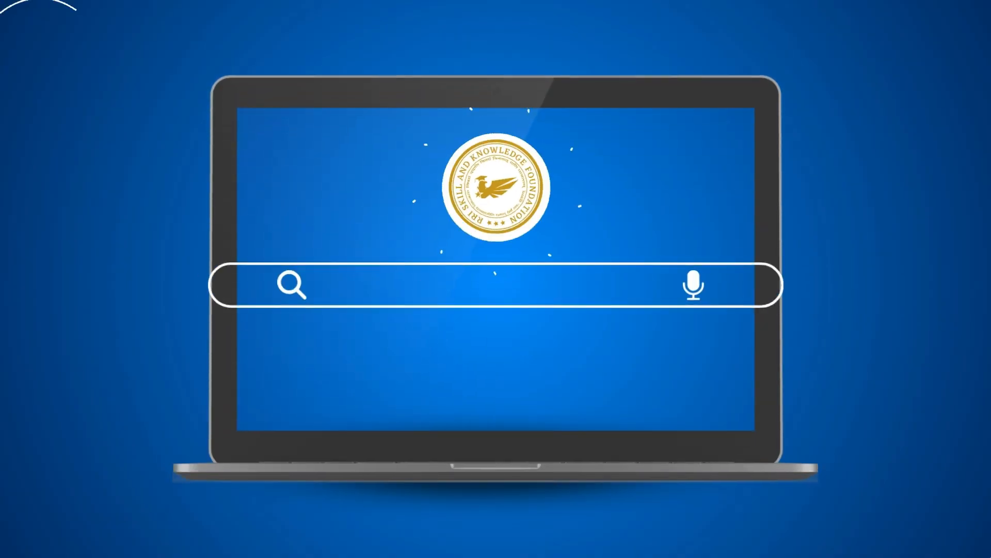